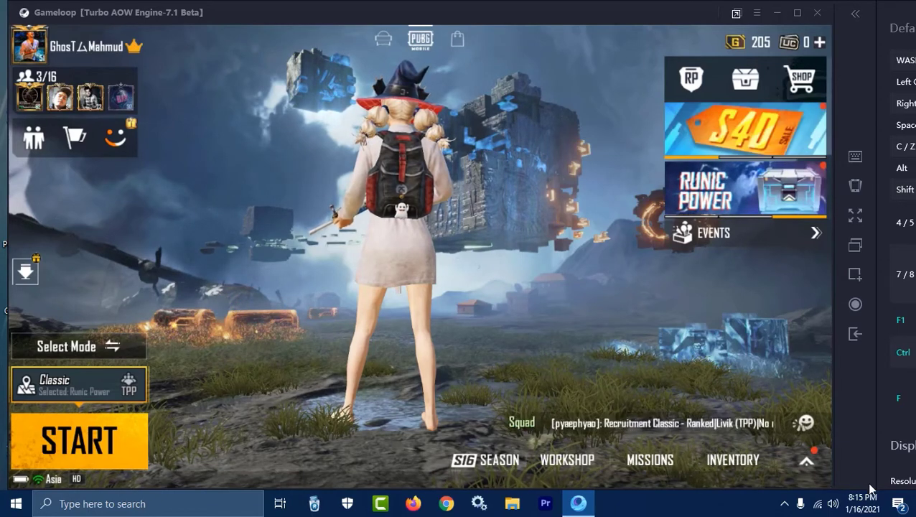
Step: Try to set the SFX quality to Ultra in PUBG Mobile's audio settings
left_click_drag(668, 307, 445, 303)
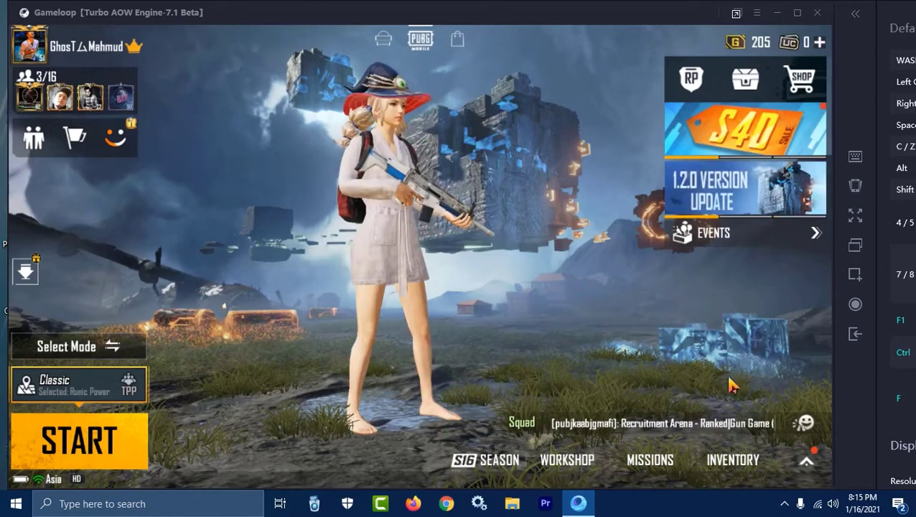
left_click(806, 460)
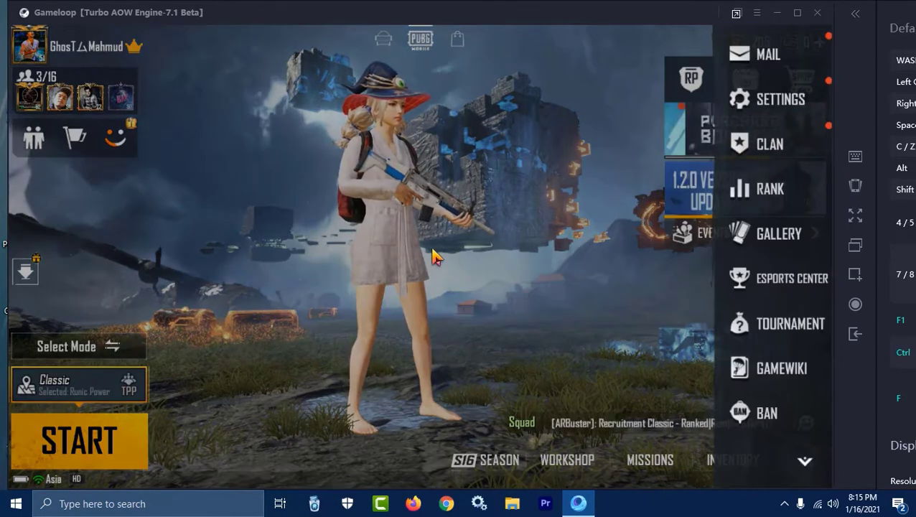
left_click(804, 459)
left_click(802, 456)
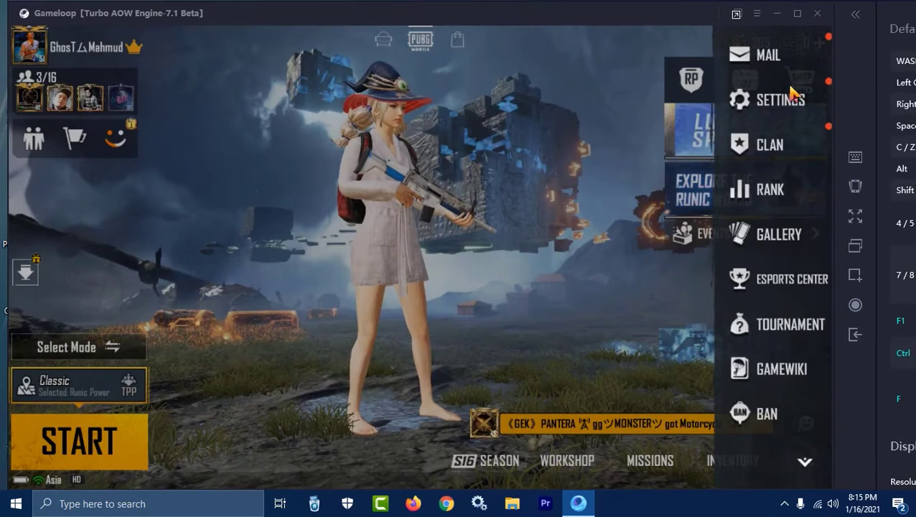
left_click(772, 105)
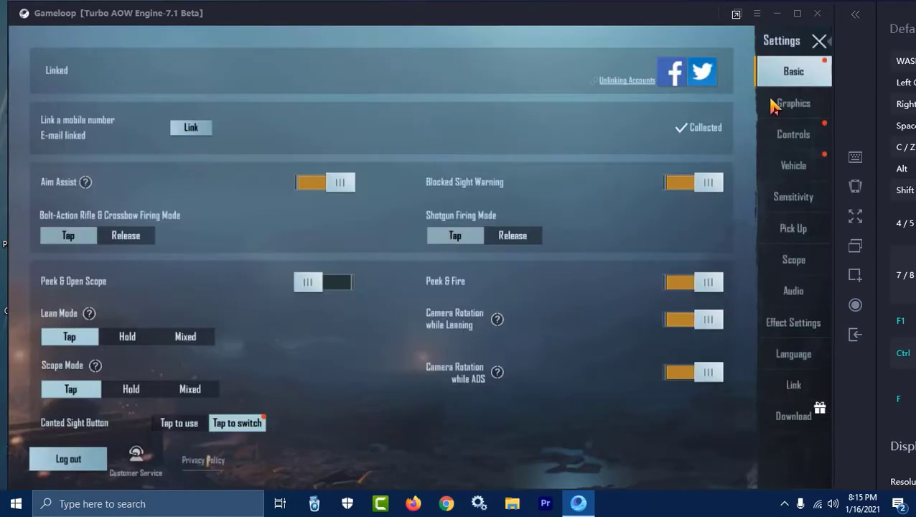
left_click(795, 291)
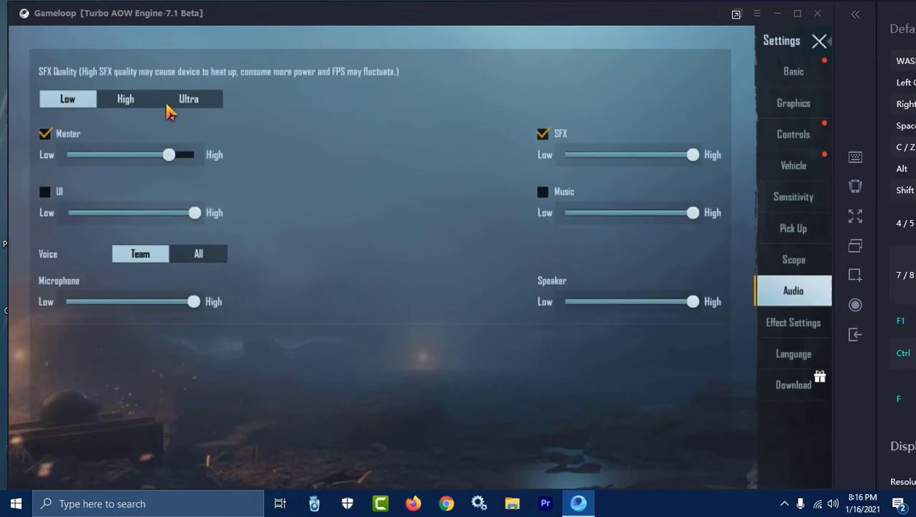
left_click(213, 101)
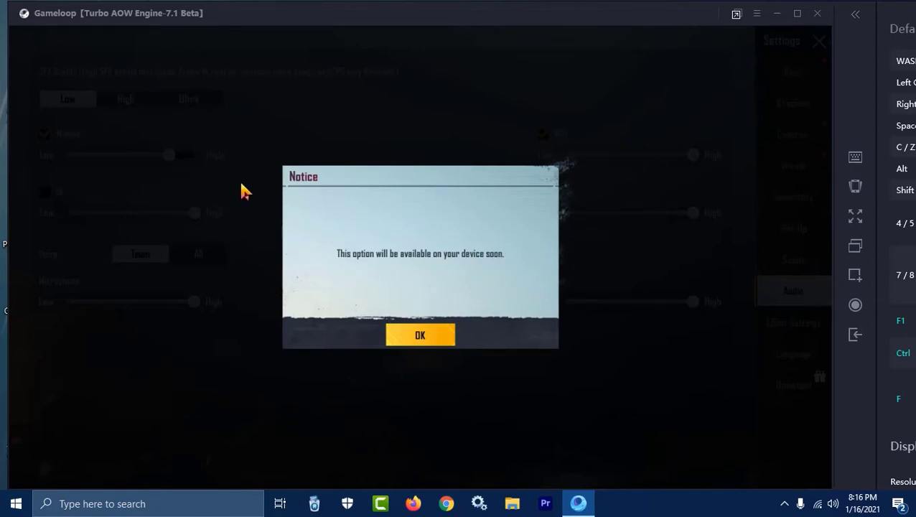
left_click(411, 346)
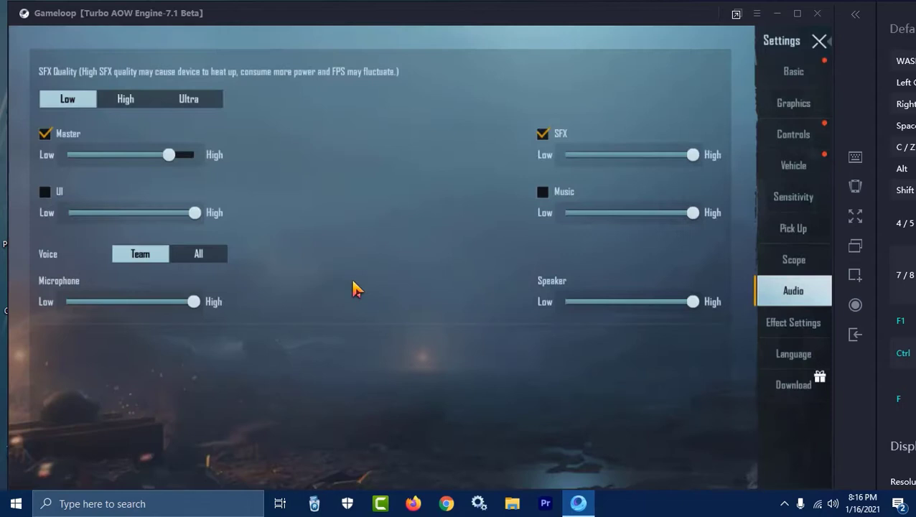
Step: Set PUBG Mobile's display quality to HD in the emulator's game settings and save the change
left_click(757, 14)
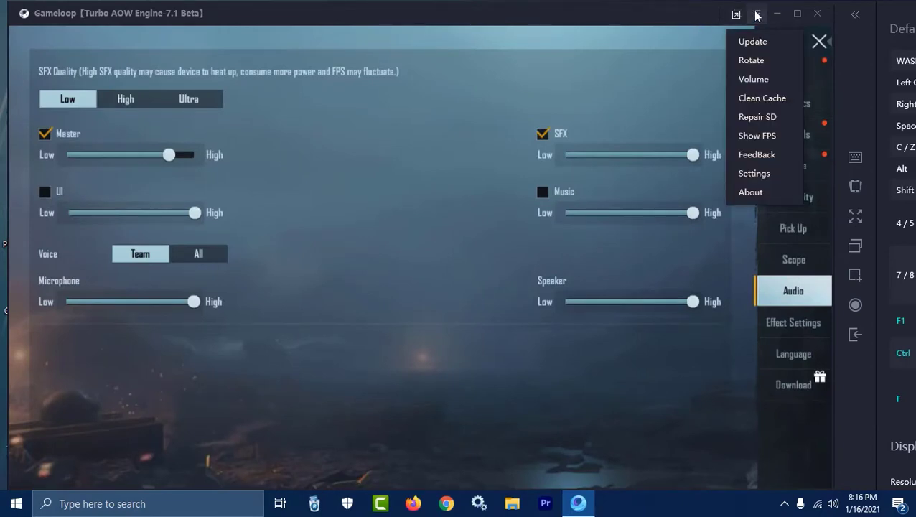
left_click(754, 174)
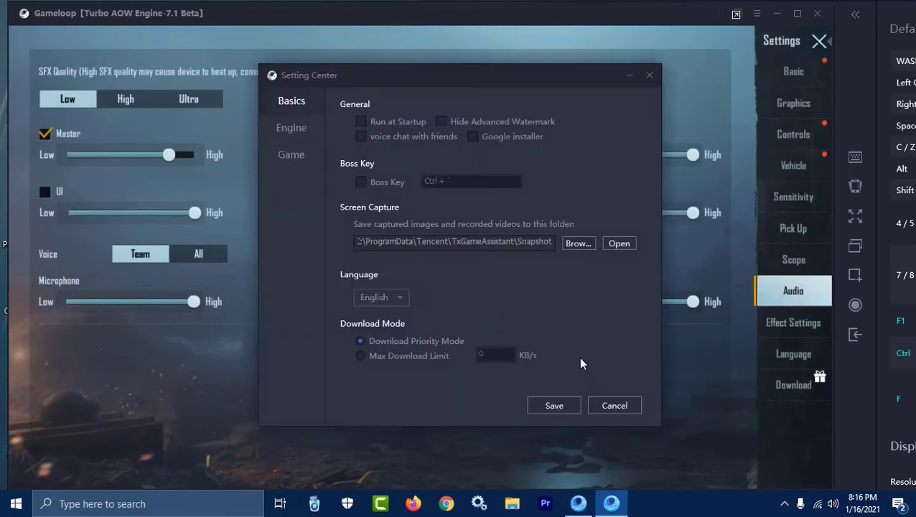
left_click_drag(454, 68, 448, 62)
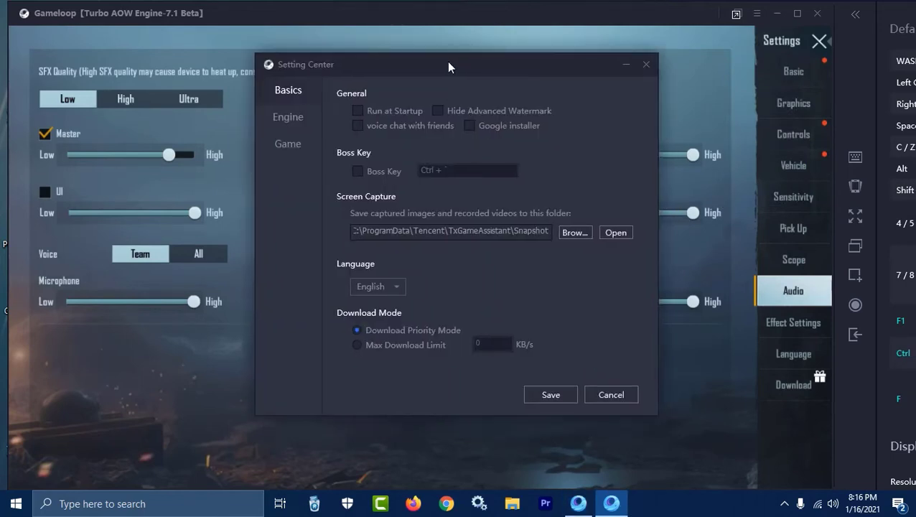
left_click(288, 125)
left_click(288, 146)
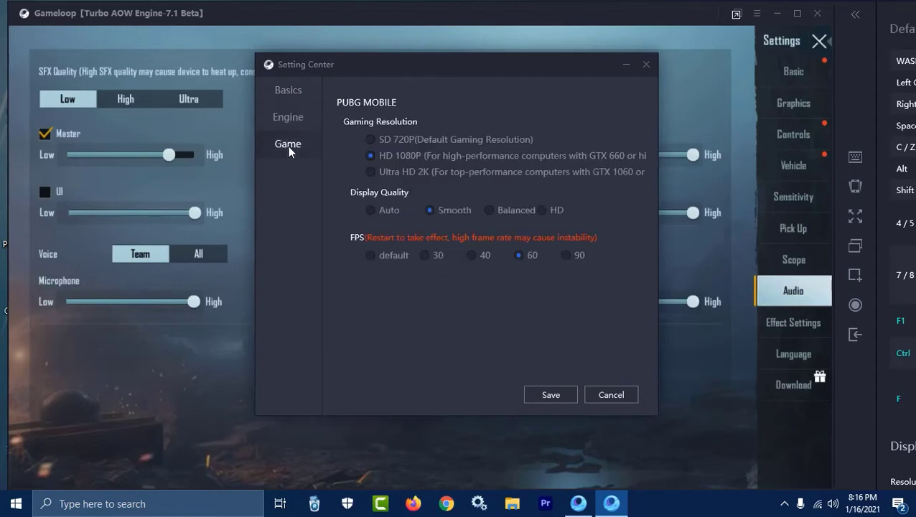
mouse_move(465, 72)
left_mouse_down()
mouse_move(474, 59)
mouse_move(479, 81)
left_mouse_up()
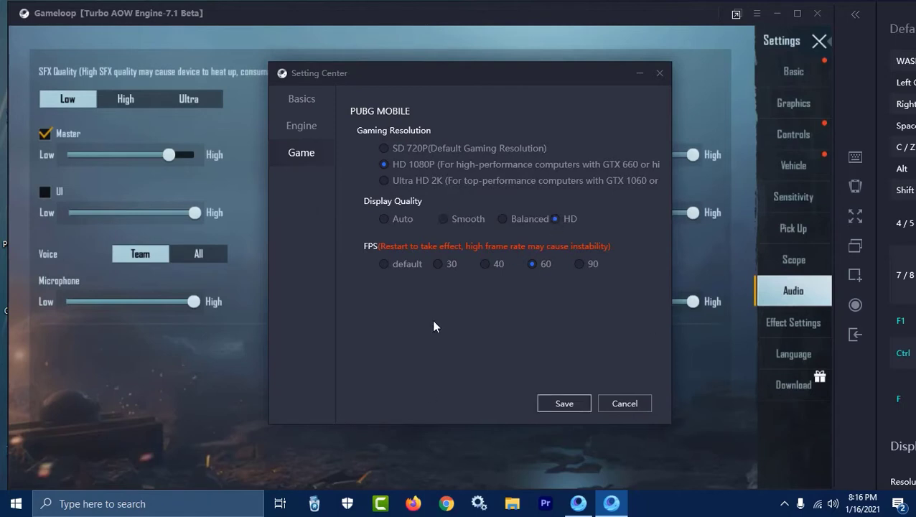
left_click(555, 403)
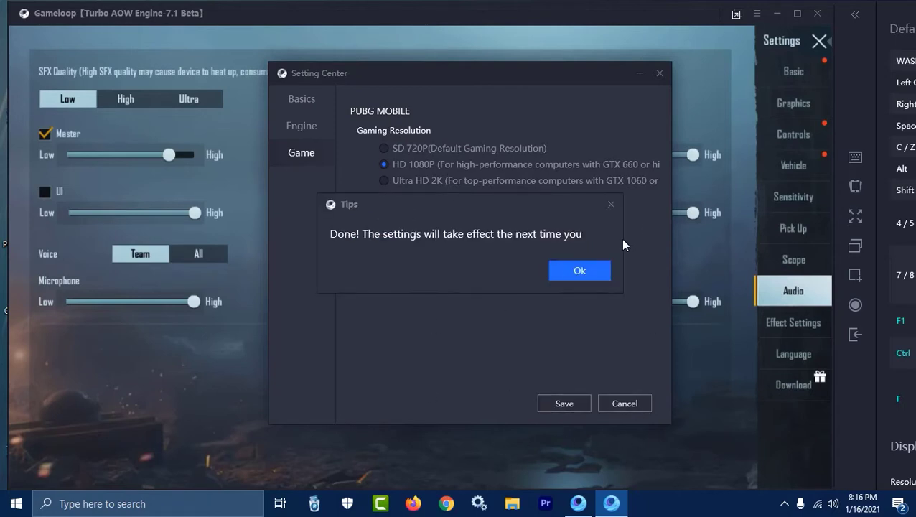
left_click(578, 270)
Step: Close the in-game settings and exit the emulator
left_click(823, 40)
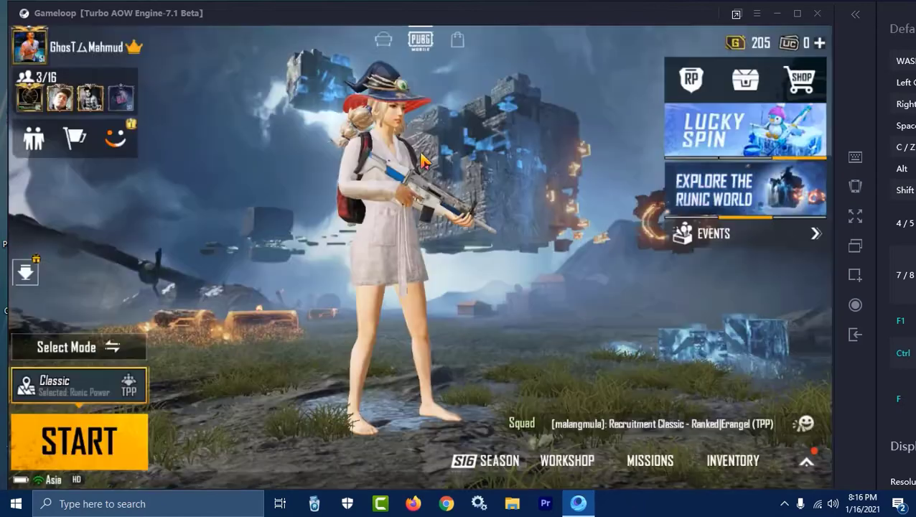
left_click(817, 14)
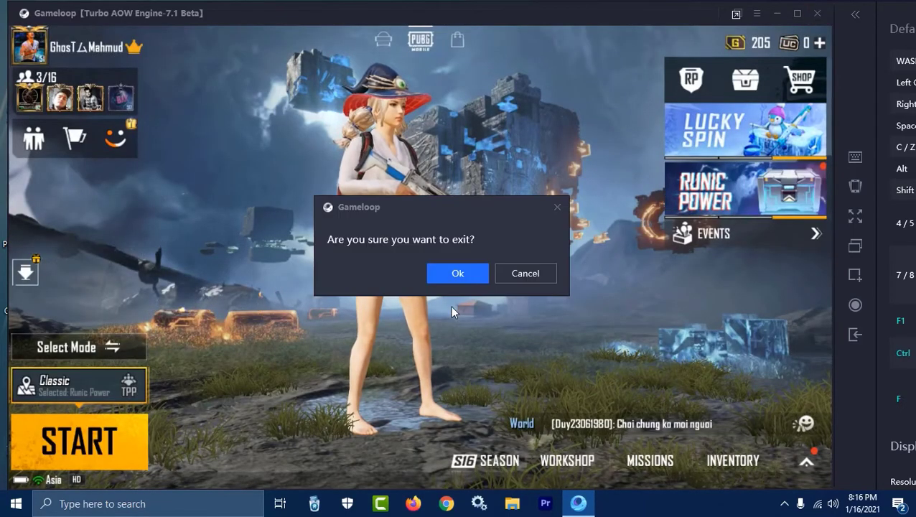
left_click(455, 273)
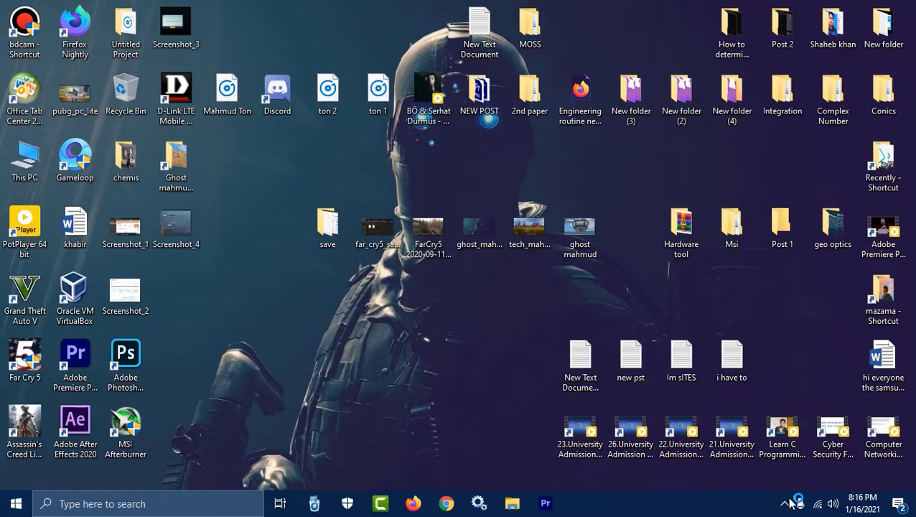
Step: End the AppMarket.exe process in Task Manager and close Task Manager
left_click(785, 503)
right_click(686, 505)
left_click(734, 441)
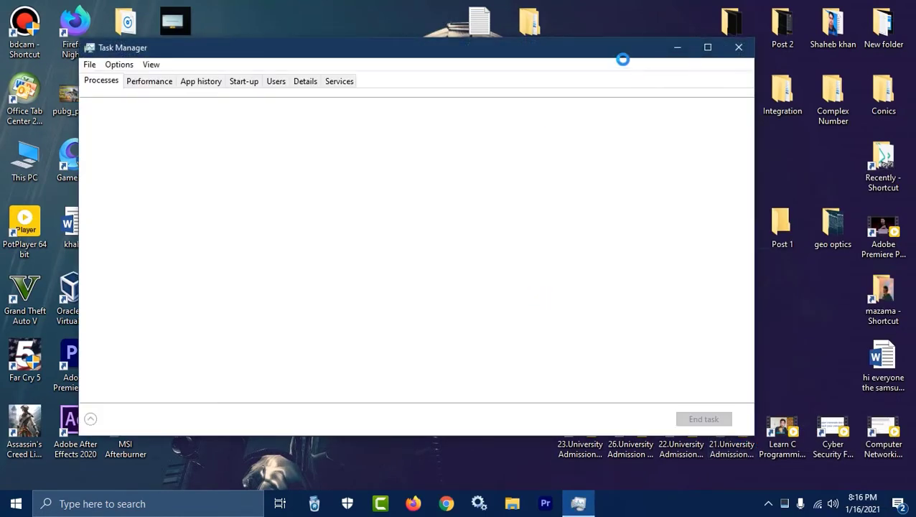
left_click(308, 80)
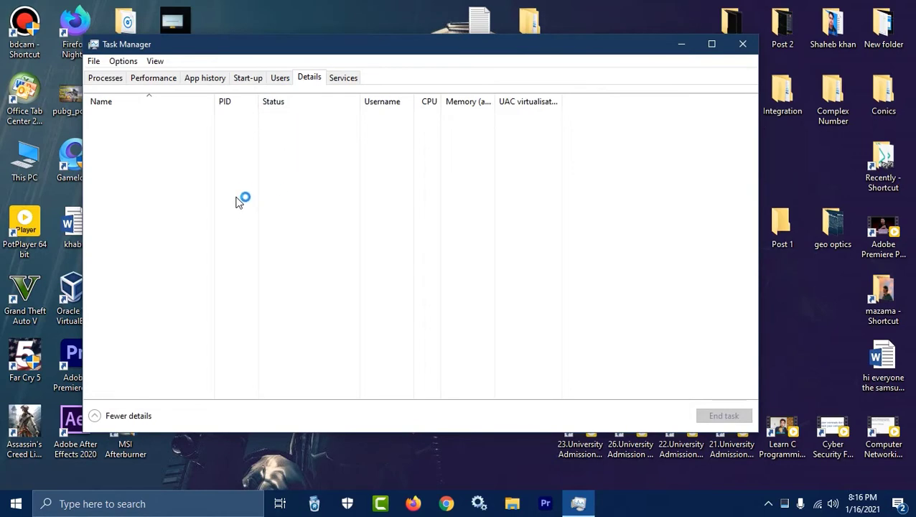
left_click_drag(560, 46, 583, 34)
left_click(180, 143)
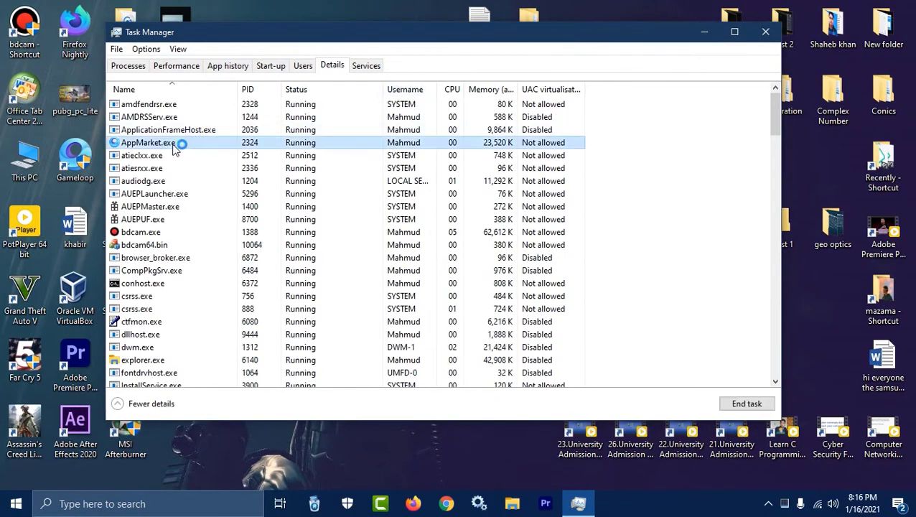
right_click(180, 147)
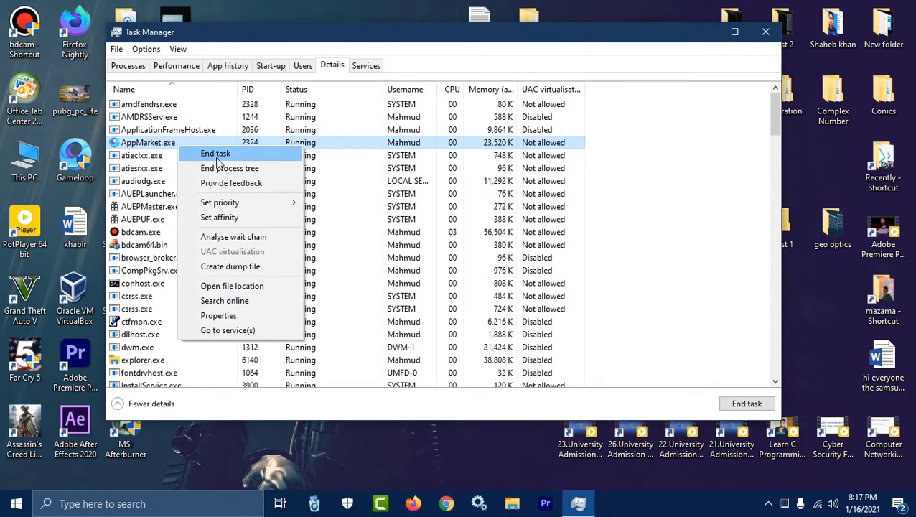
left_click(214, 151)
left_click(478, 272)
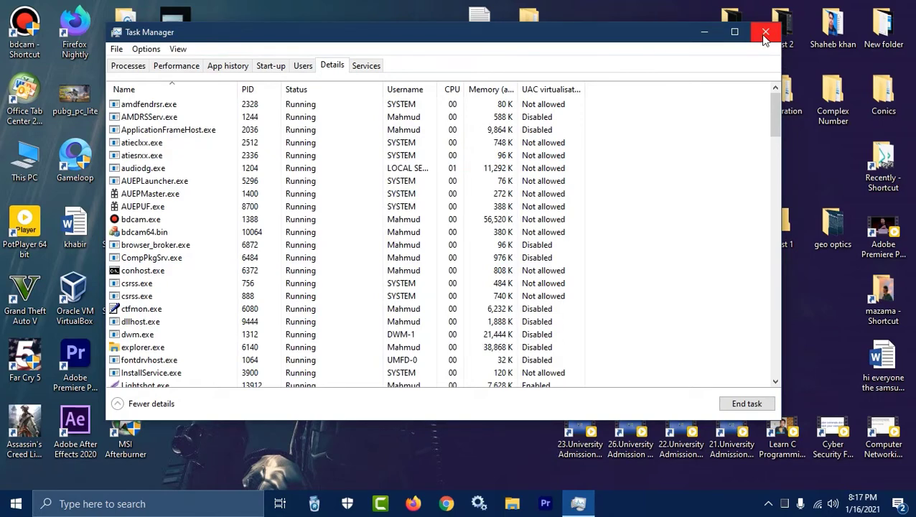
left_click(765, 34)
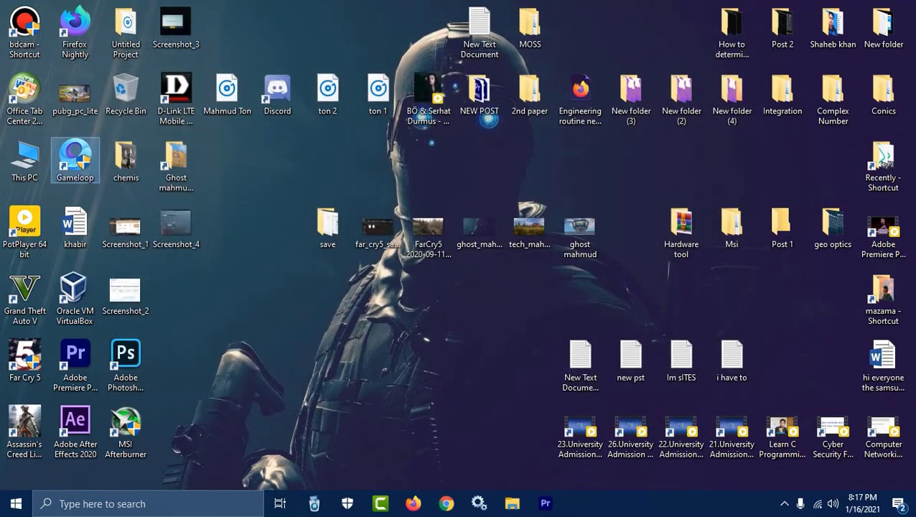
Step: Relaunch Gameloop, start PUBG Mobile and dismiss the emulator notice
double_click(75, 160)
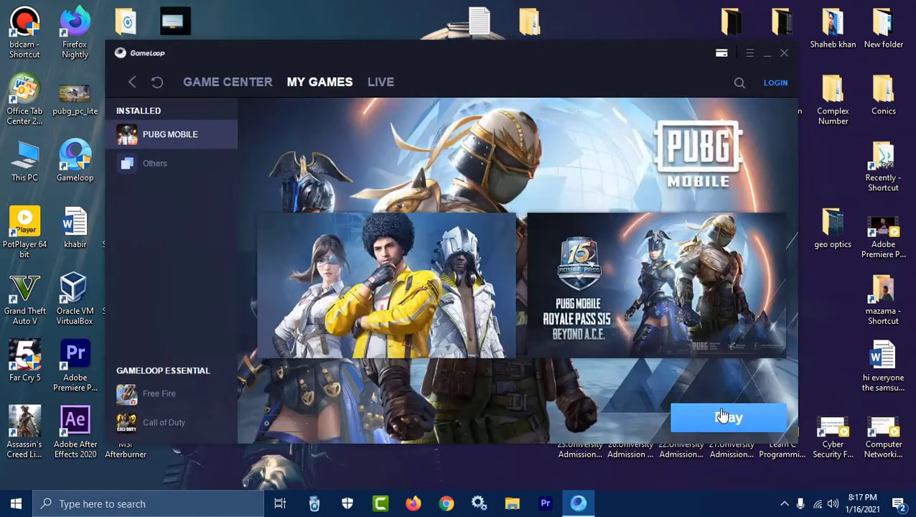
left_click(722, 415)
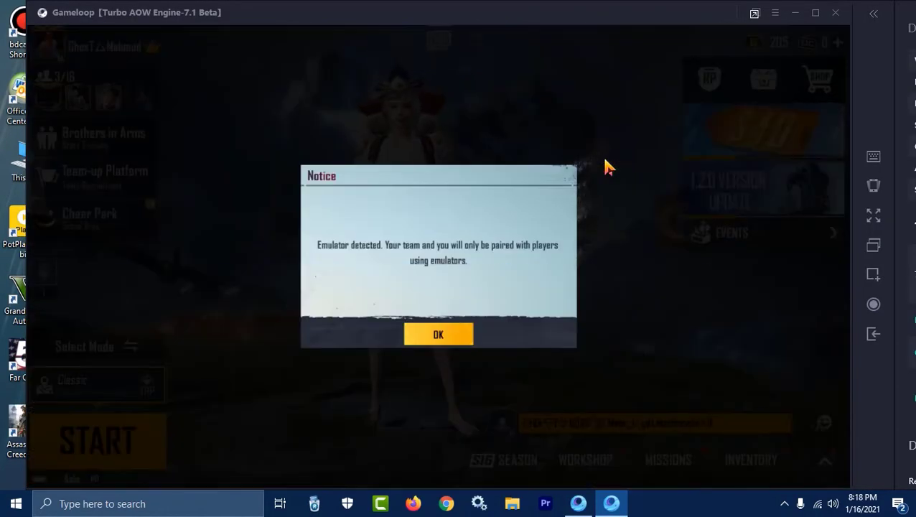
left_click(472, 331)
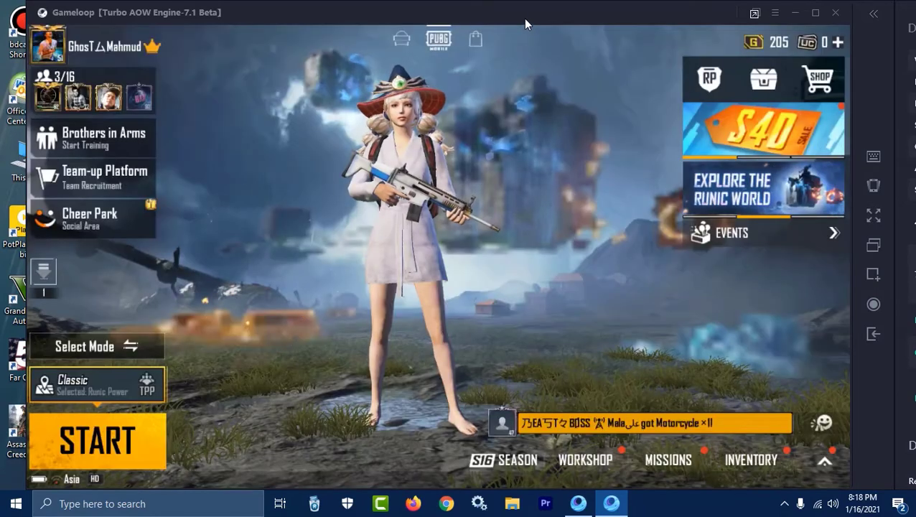
Step: Pause the Excitement Resource Pack download in the lobby and close the download list
left_click_drag(523, 18, 513, 19)
left_click(36, 274)
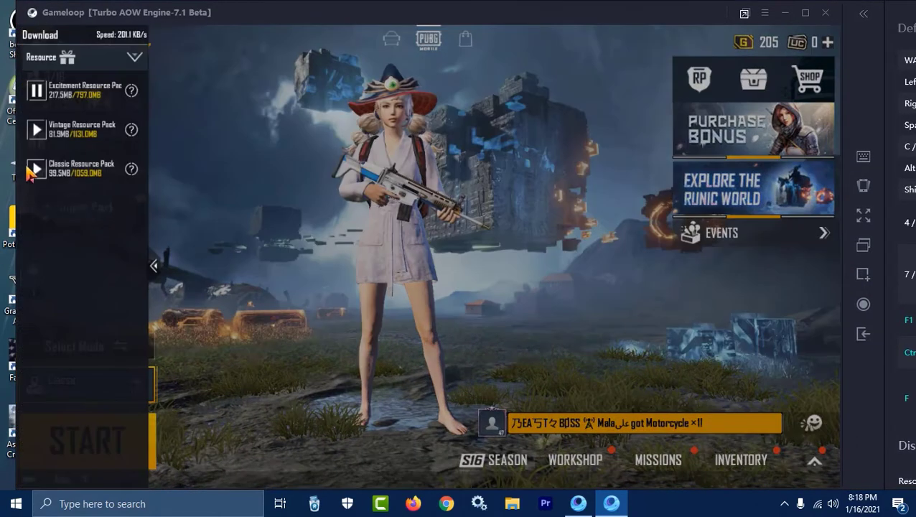
left_click(35, 91)
left_click(152, 267)
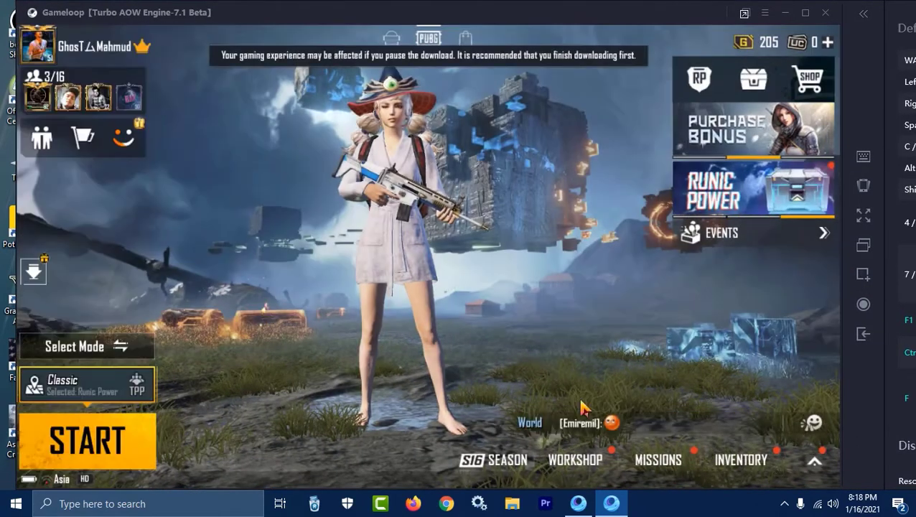
Step: Set the SFX quality to Ultra in the game's audio settings and return to the lobby
left_click(814, 461)
left_click(789, 104)
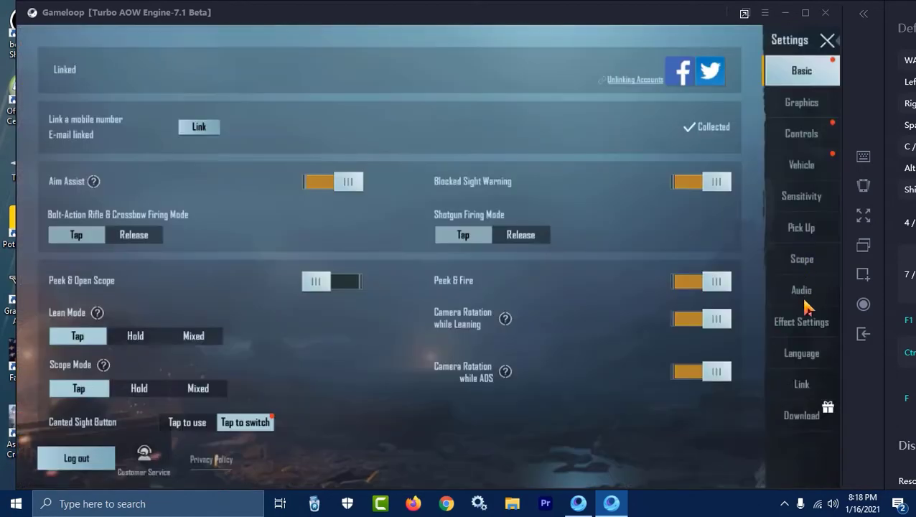
left_click(797, 293)
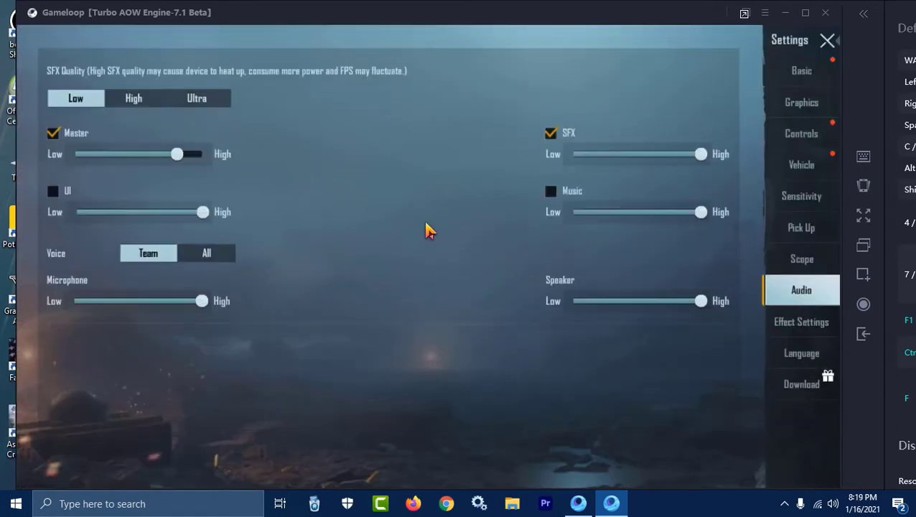
left_click(198, 102)
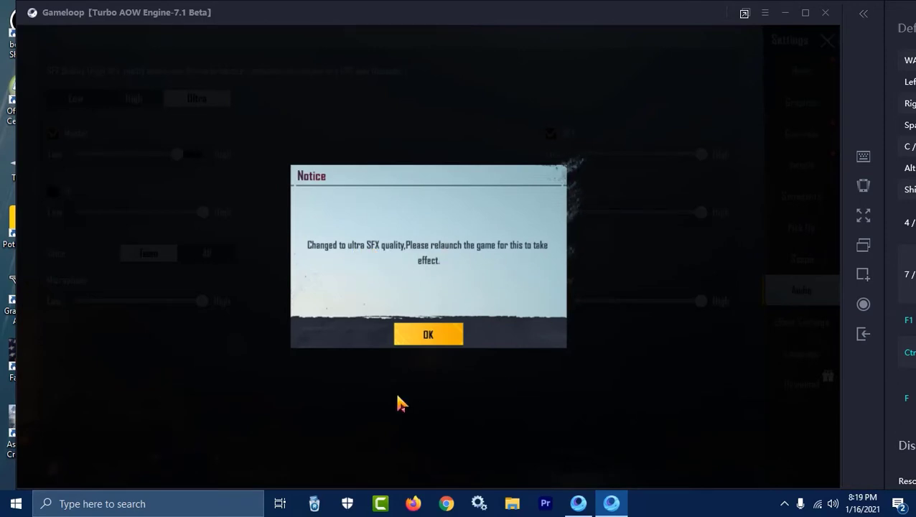
left_click(425, 335)
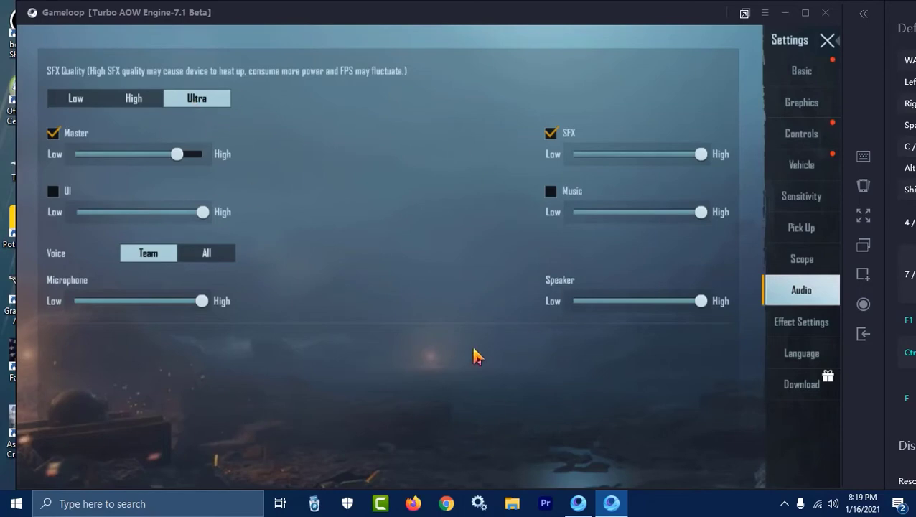
left_click(827, 41)
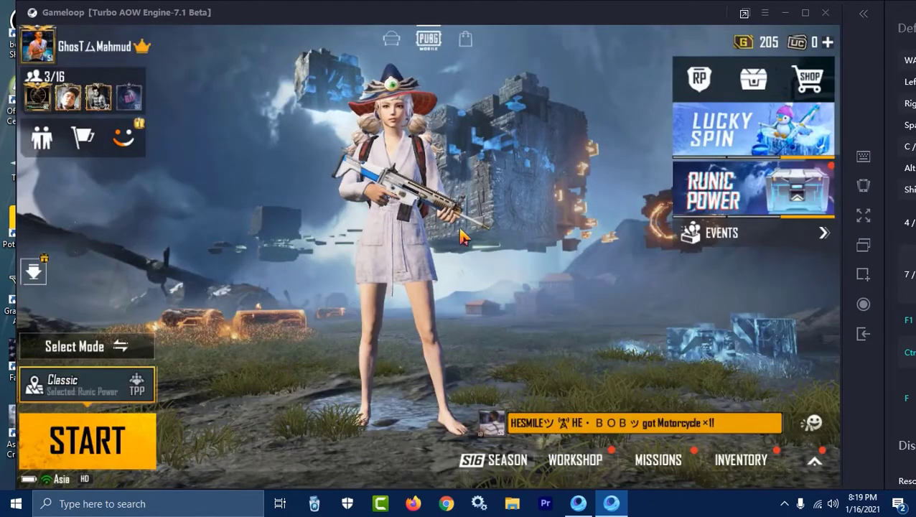
Step: Set PUBG Mobile's display quality to Smooth in the emulator's game settings and save the change
left_click(764, 13)
left_click(761, 175)
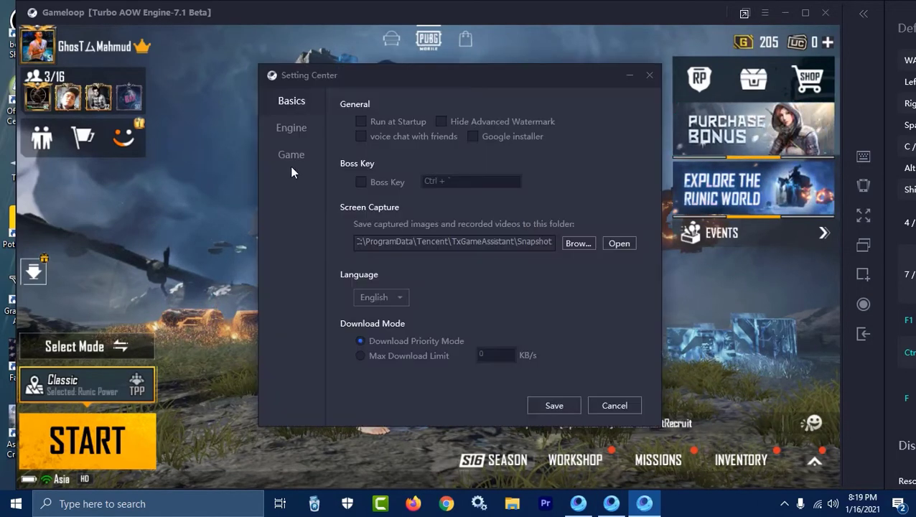
left_click(291, 160)
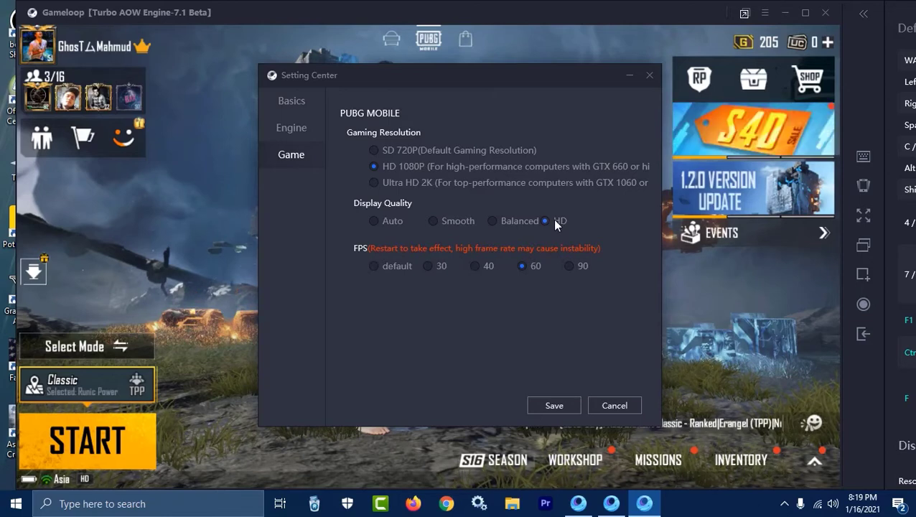
left_click(433, 221)
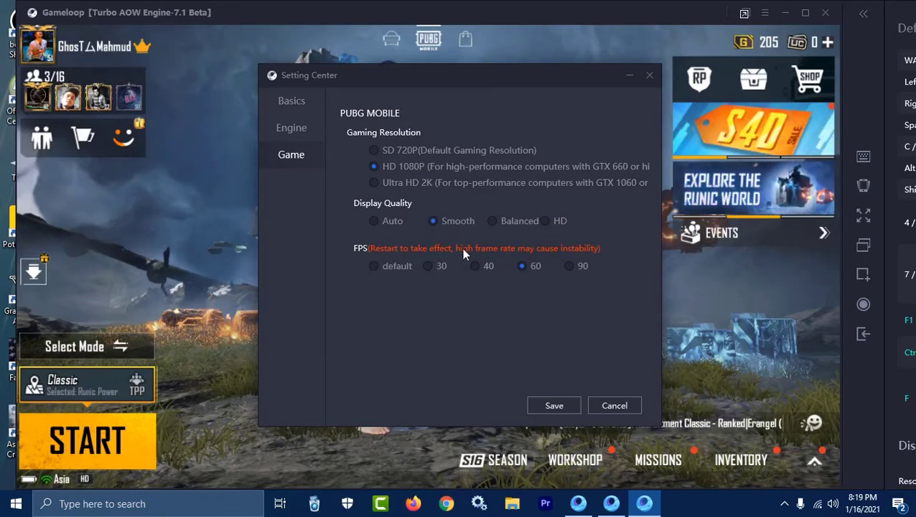
left_click(559, 404)
left_click(569, 273)
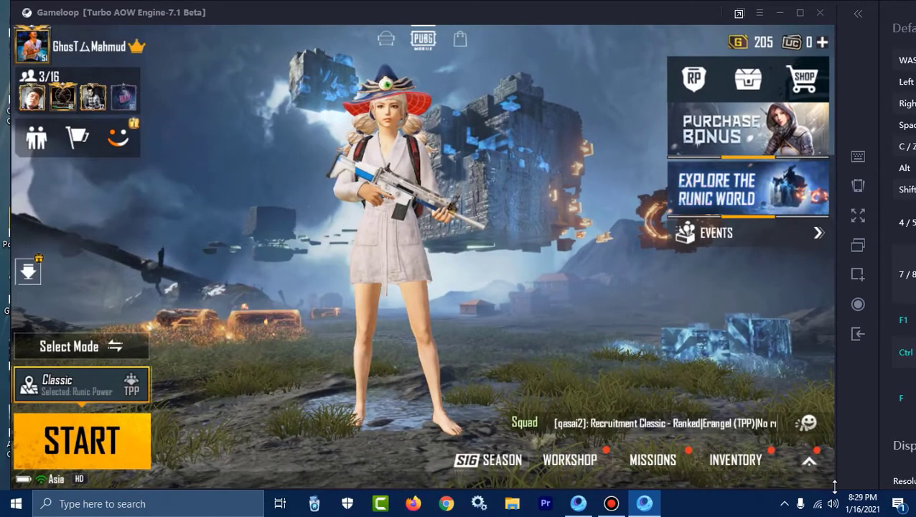
Step: Check the SFX quality in the game's audio settings and return to the lobby
left_click(809, 460)
left_click(793, 103)
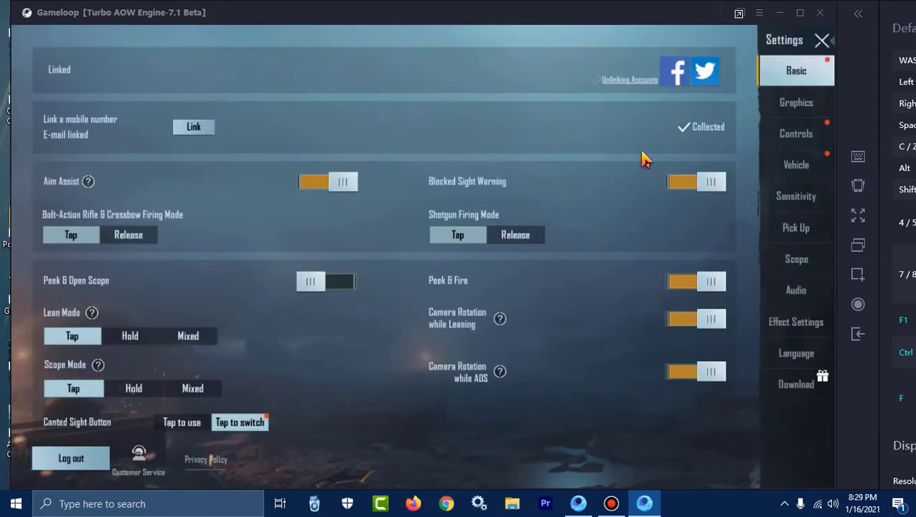
left_click(805, 292)
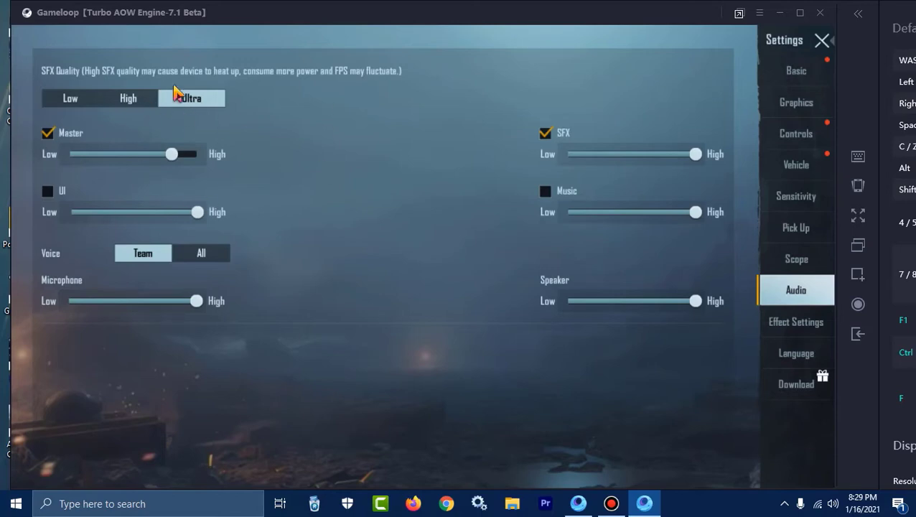
left_click(820, 41)
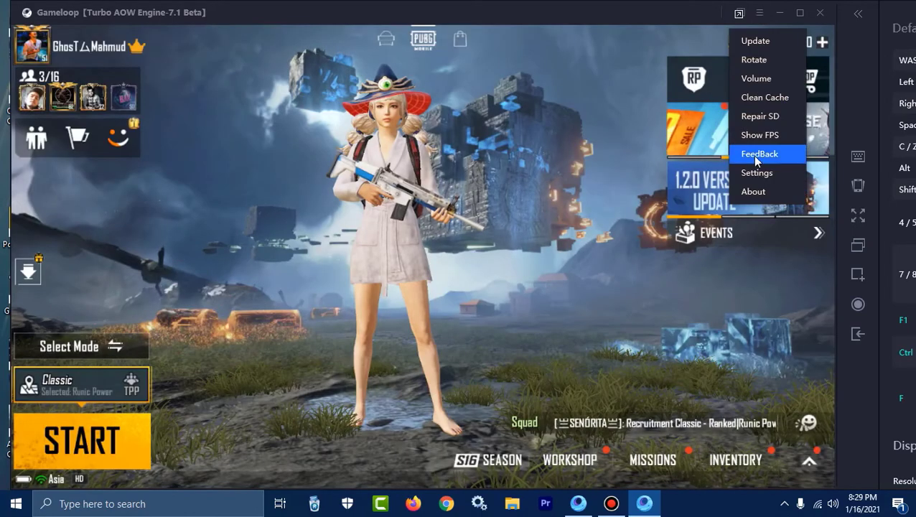
Step: Check the PUBG Mobile display quality in the emulator's game settings and close them with a save
mouse_move(549, 13)
left_mouse_down()
mouse_move(558, 13)
mouse_move(534, 10)
mouse_move(545, 10)
left_mouse_up()
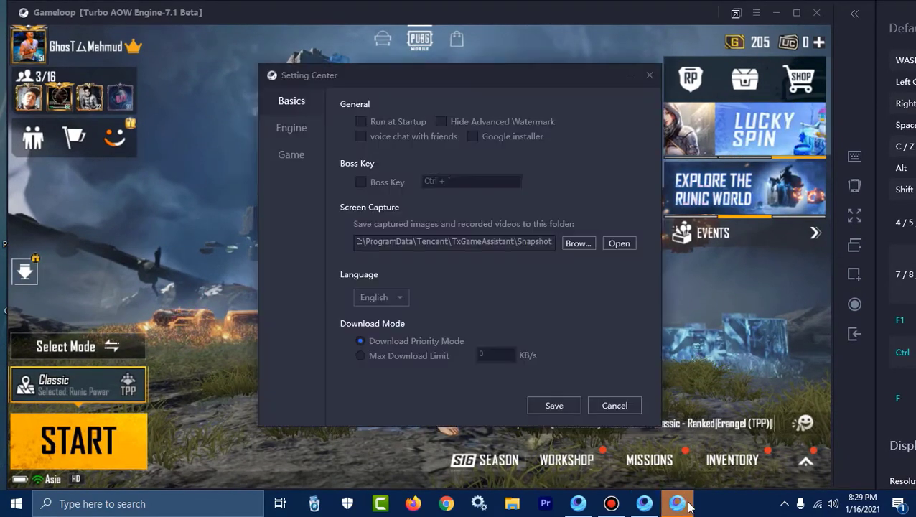
left_click(295, 128)
left_click(301, 155)
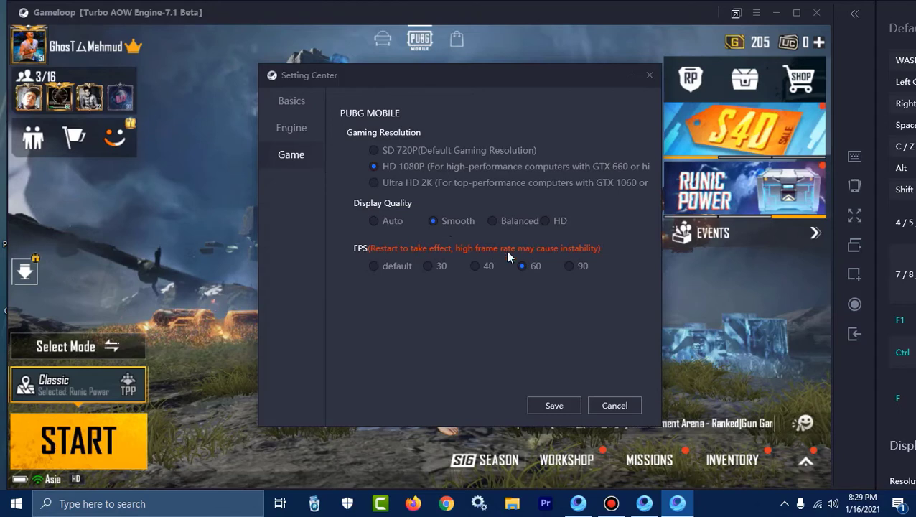
left_click(554, 406)
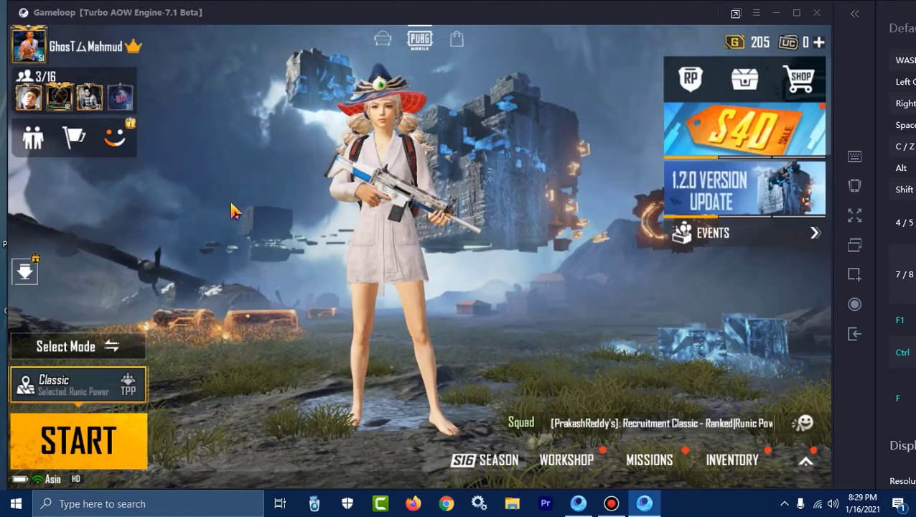
Step: Enter Cheer Park from the lobby and run across the plaza to the item tables by the wooden shelters
left_click(124, 137)
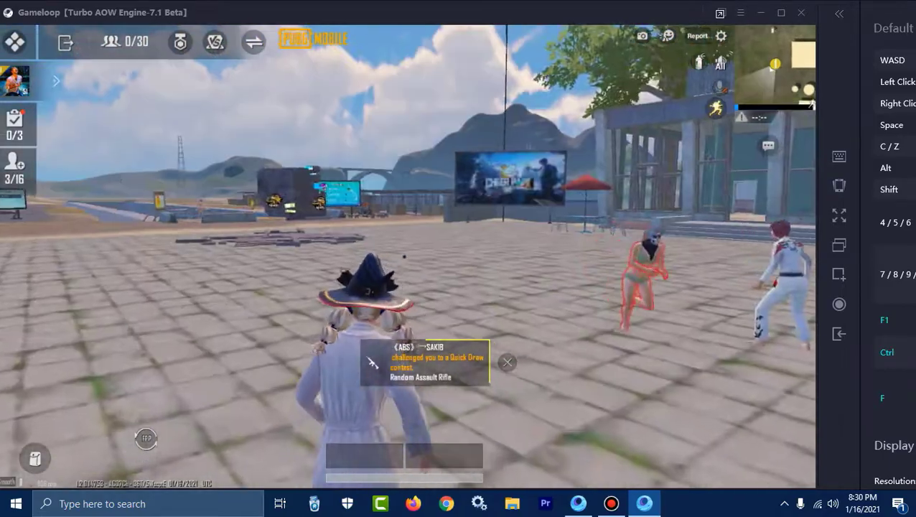
key("w")
key("w")
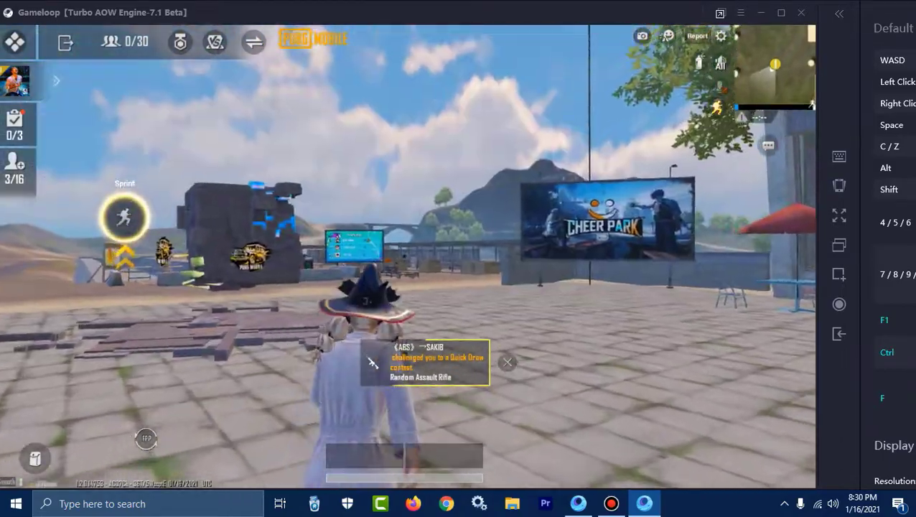
key("w")
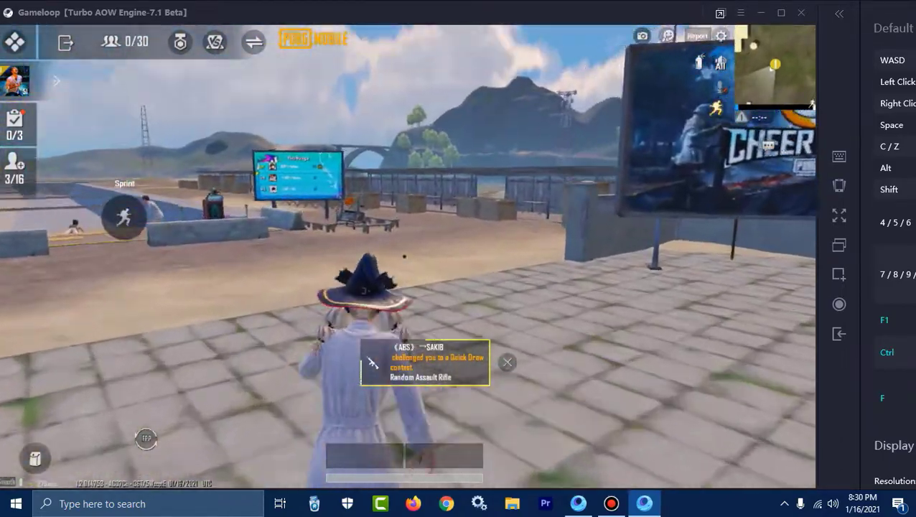
key("w")
key("w")
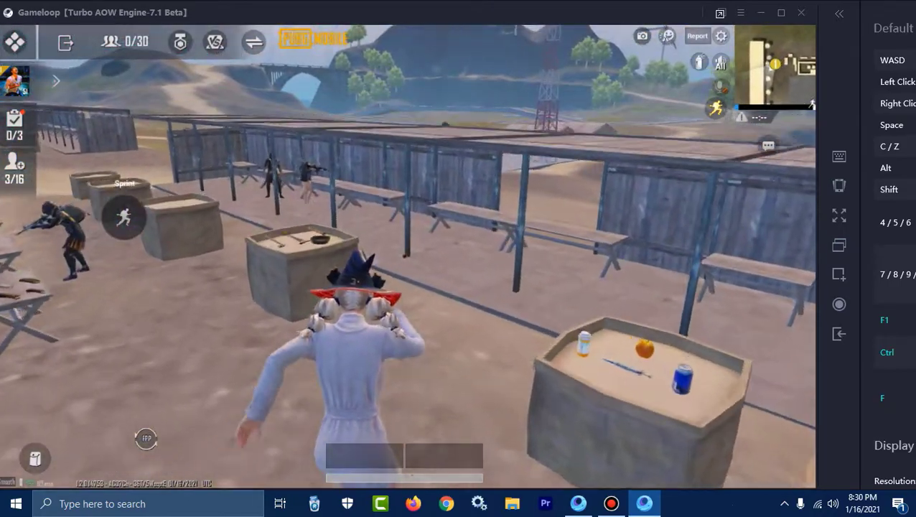
key("w")
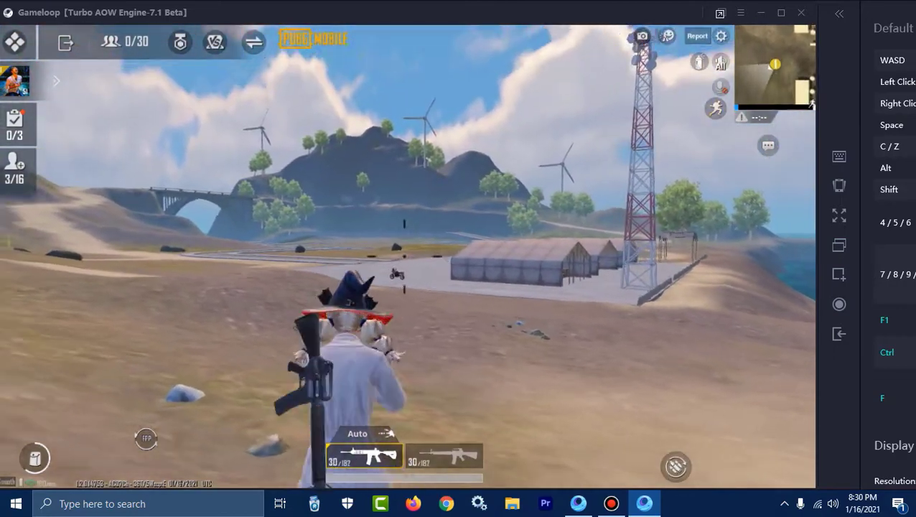
Step: Test-fire the rifle with aimed shots across the open field in Cheer Park and holster it
key("r")
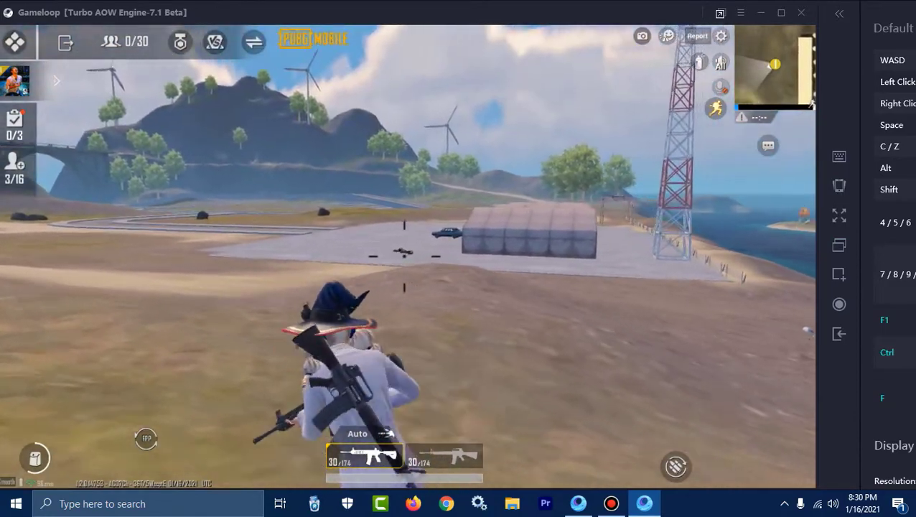
right_click(404, 257)
left_click(404, 256)
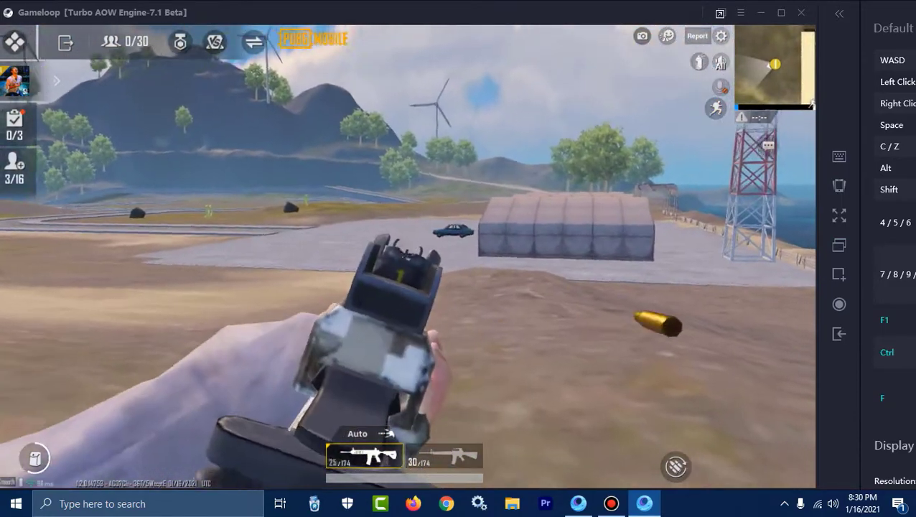
right_click(404, 256)
key("w")
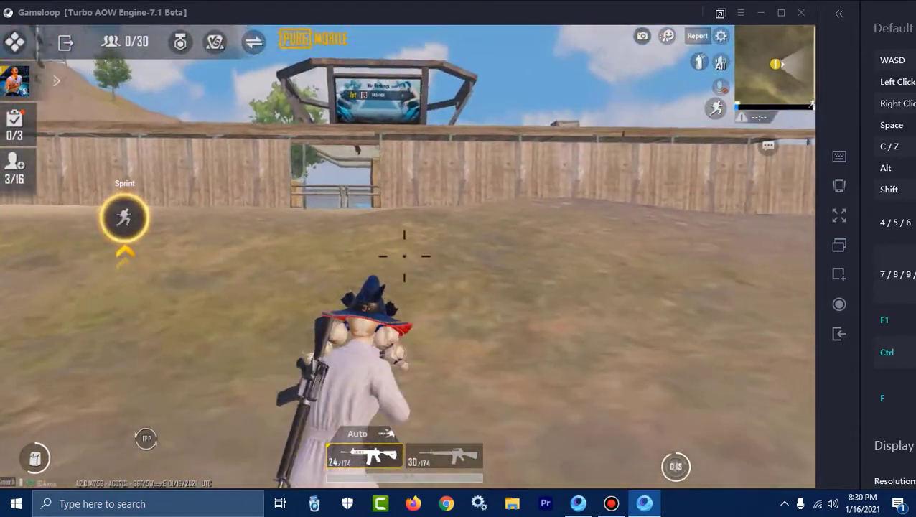
key("space")
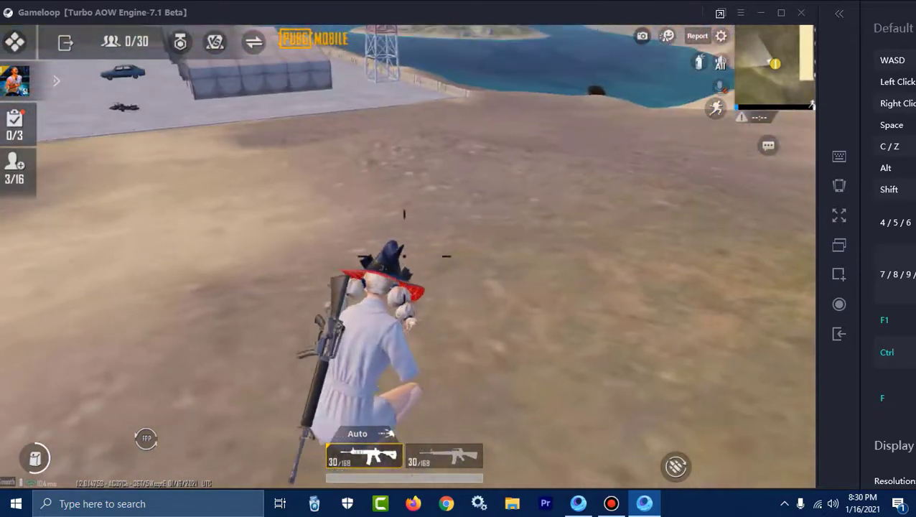
key("x")
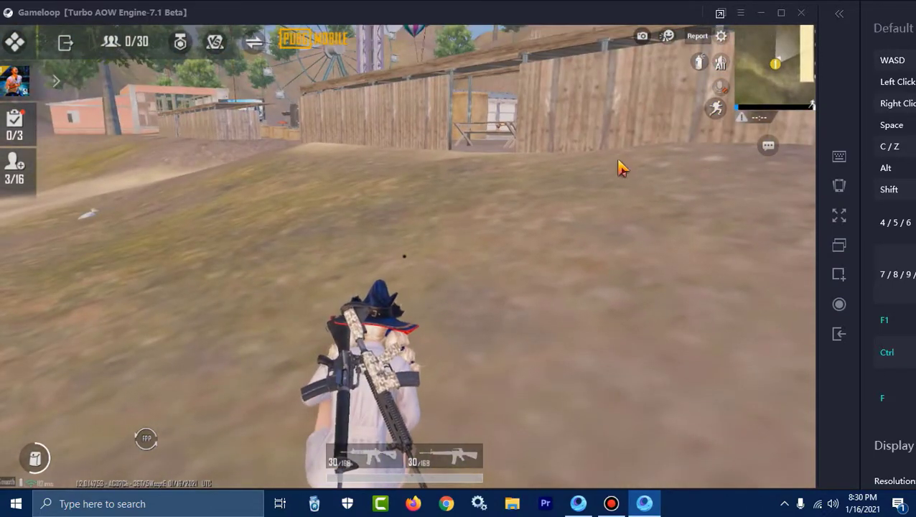